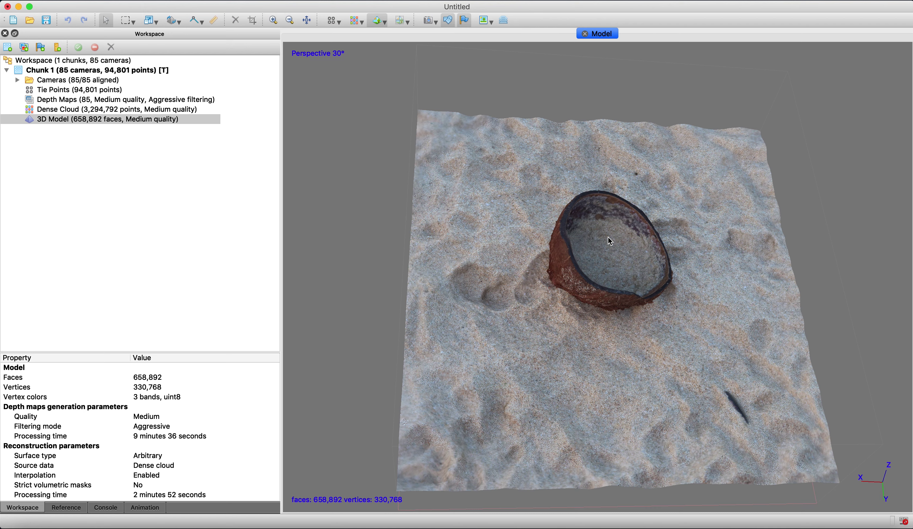
- Examine the coconut shell model and surrounding sand from above and from the side
drag(609, 239, 606, 268)
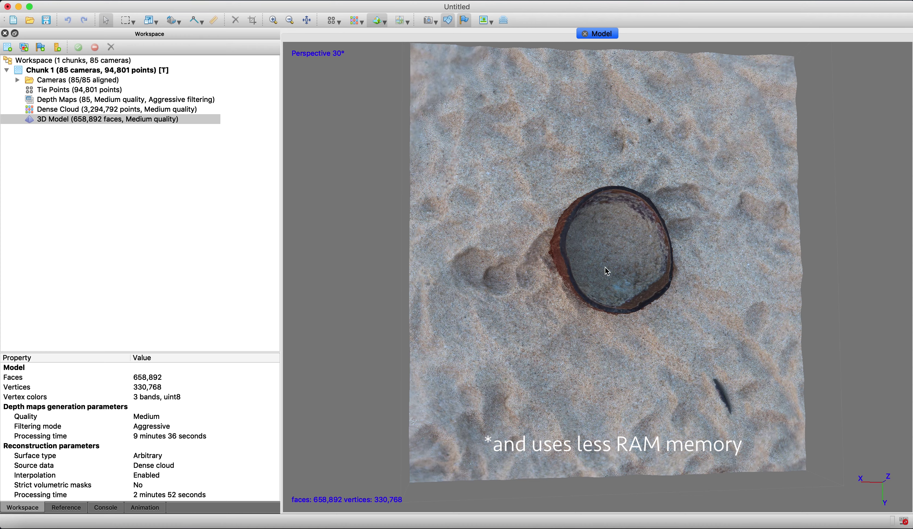
drag(605, 267, 635, 198)
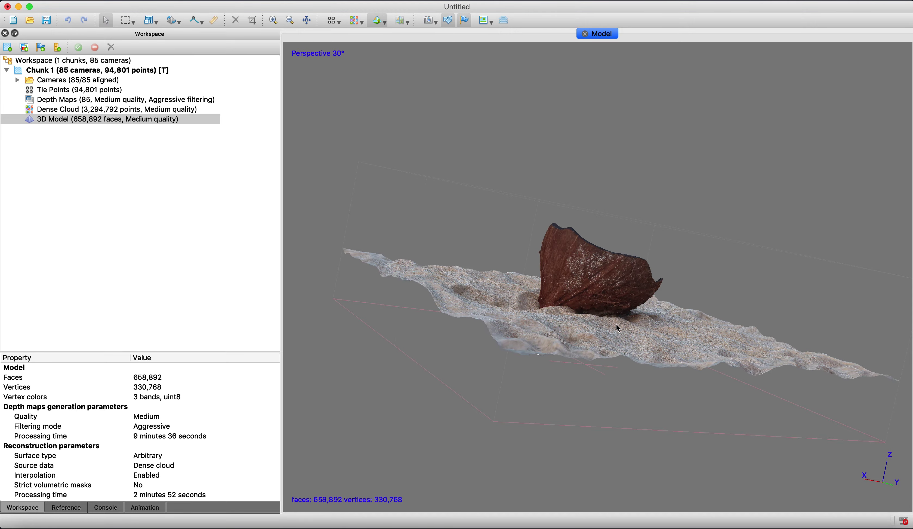
drag(668, 313, 580, 285)
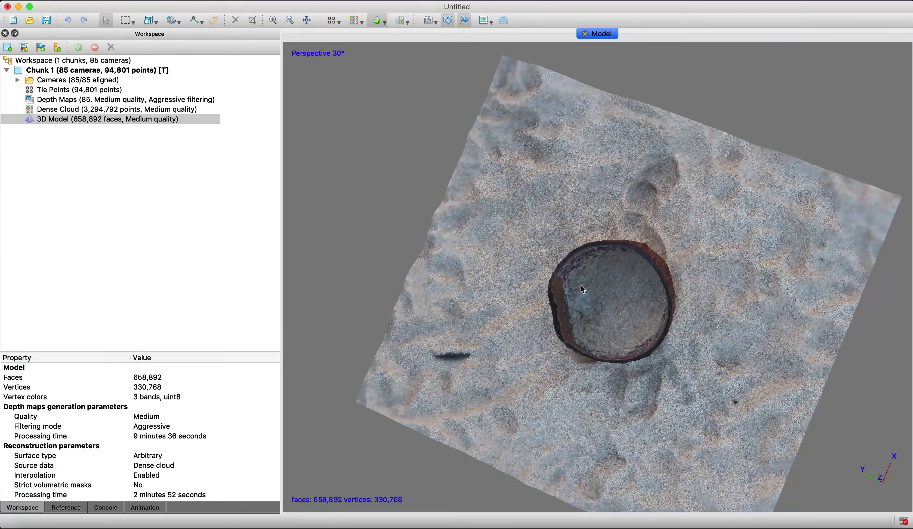
drag(458, 323, 680, 456)
drag(538, 243, 596, 257)
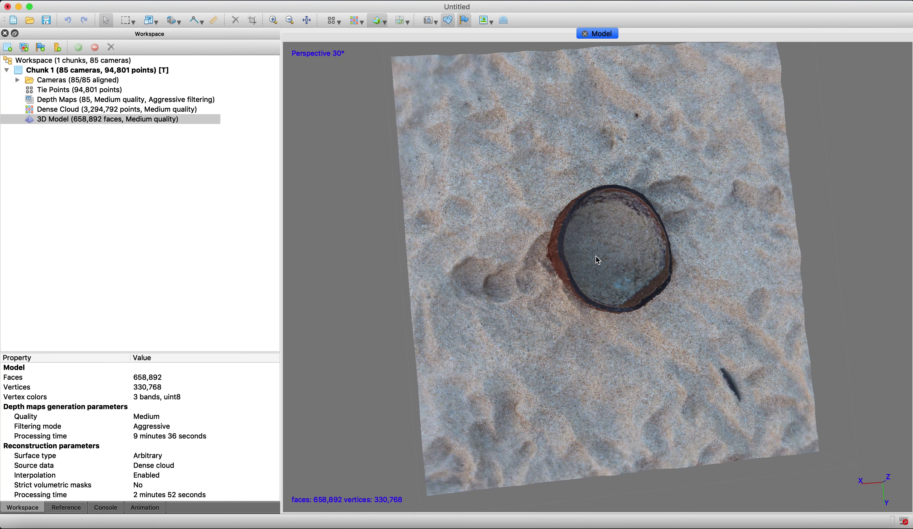
mouse_move(531, 383)
mouse_down()
mouse_move(509, 384)
mouse_move(515, 392)
mouse_up()
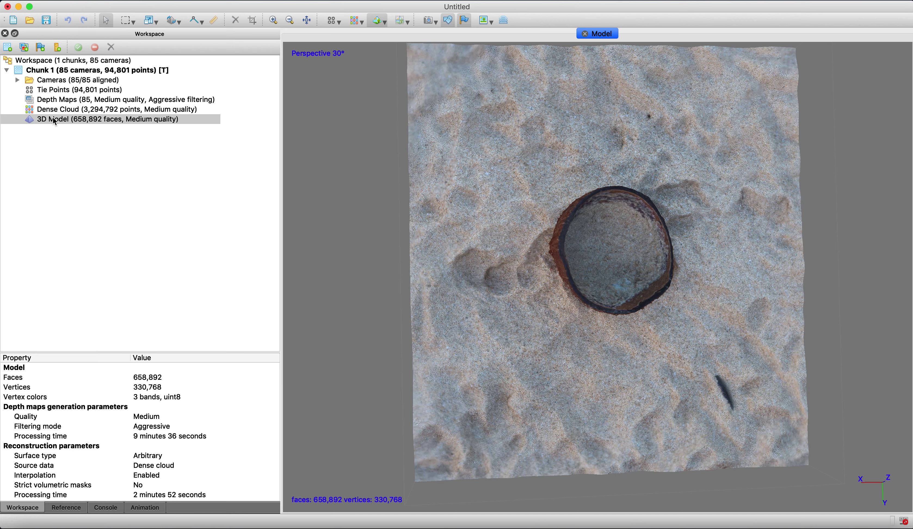
click(186, 1)
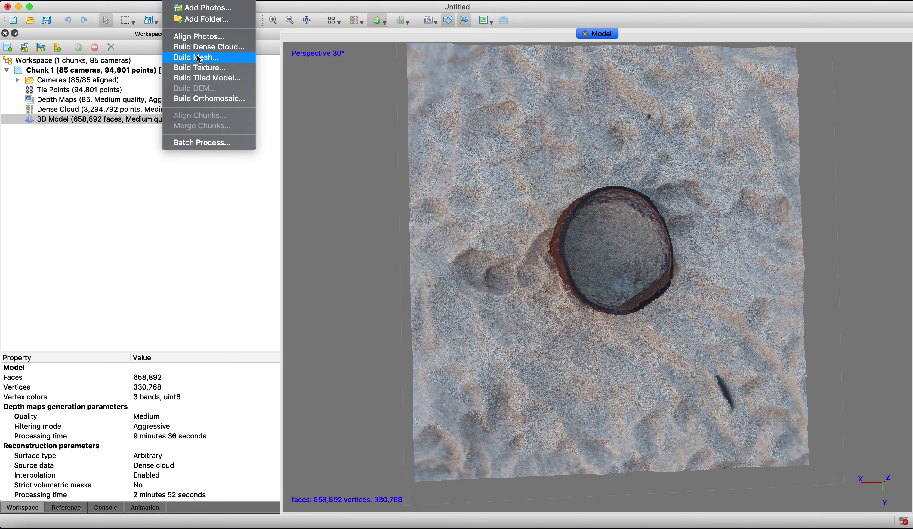
click(80, 124)
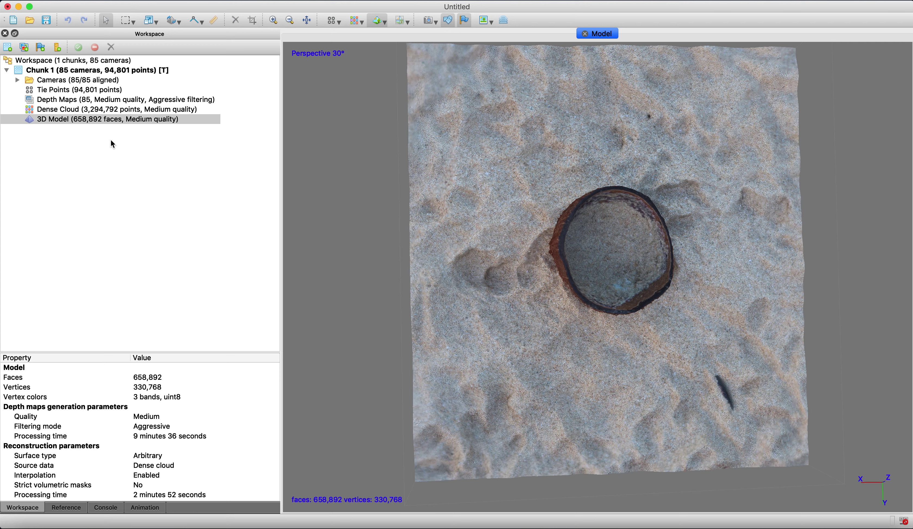
click(69, 140)
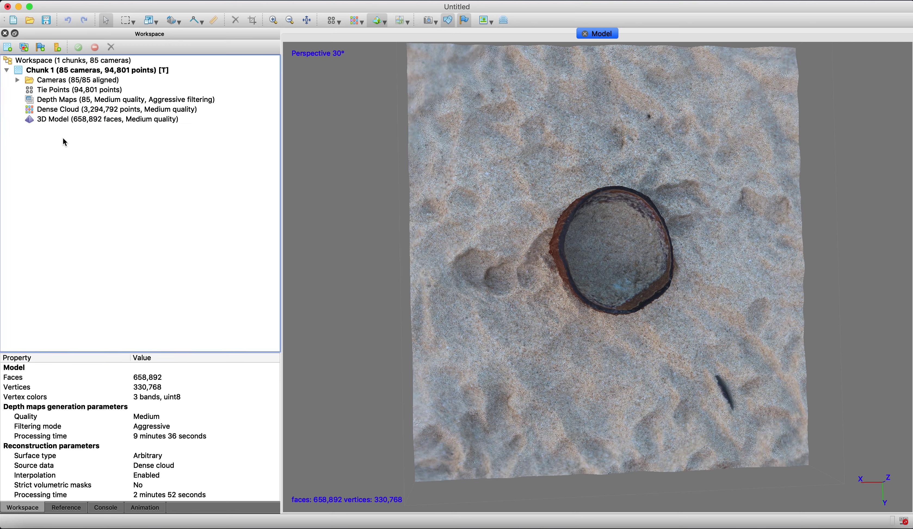
- Turn off the default setting of the 3D model in Chunk 1
click(53, 121)
right_click(54, 122)
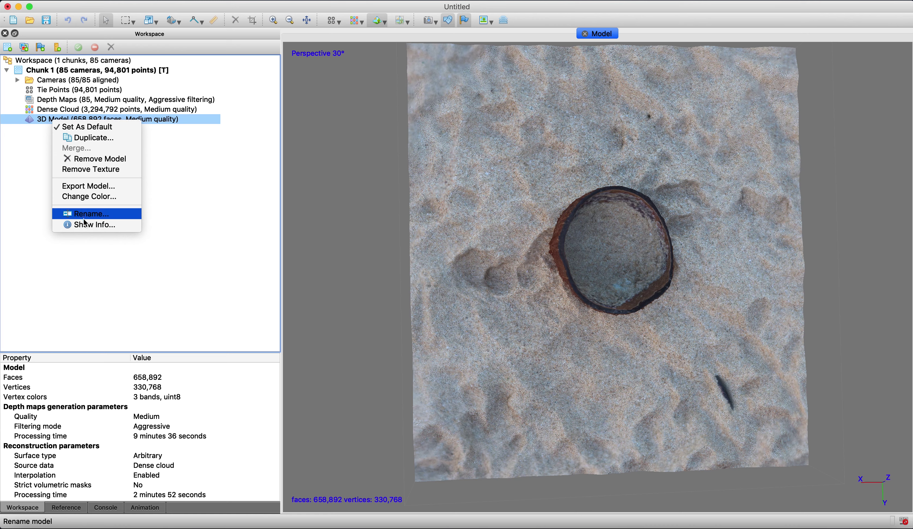
click(73, 127)
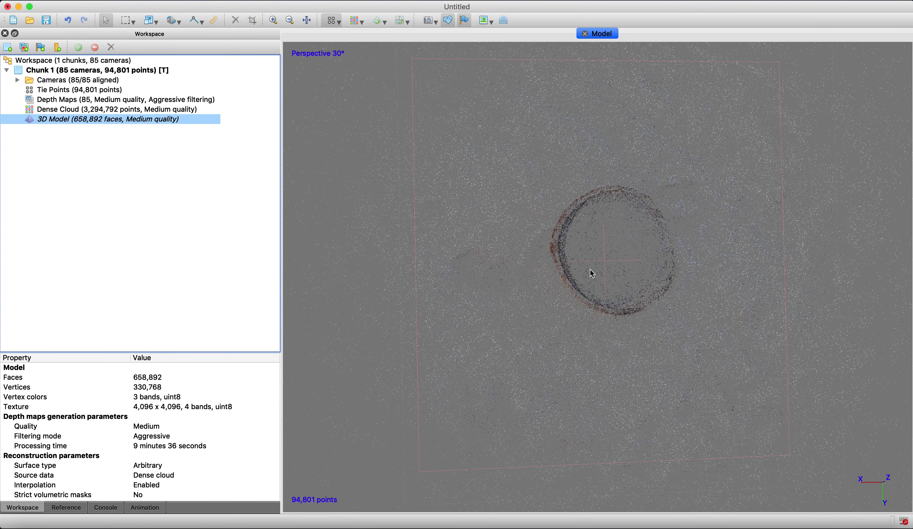
- Display the dense cloud and look over the processing commands and the options available for Chunk 1
click(80, 108)
double_click(82, 112)
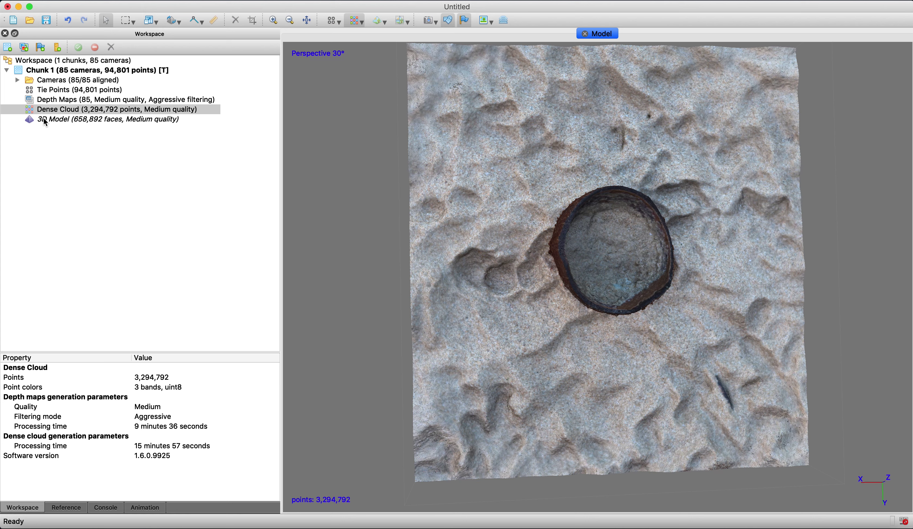
click(181, 1)
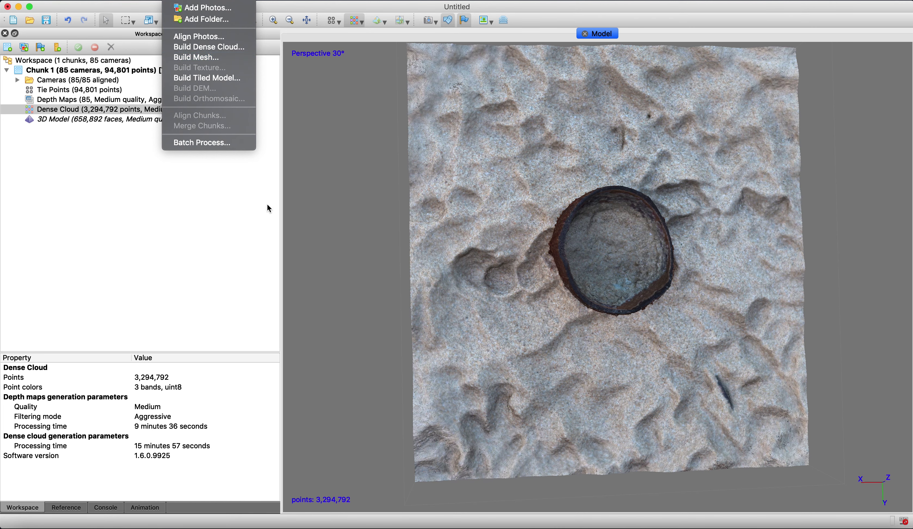
click(119, 136)
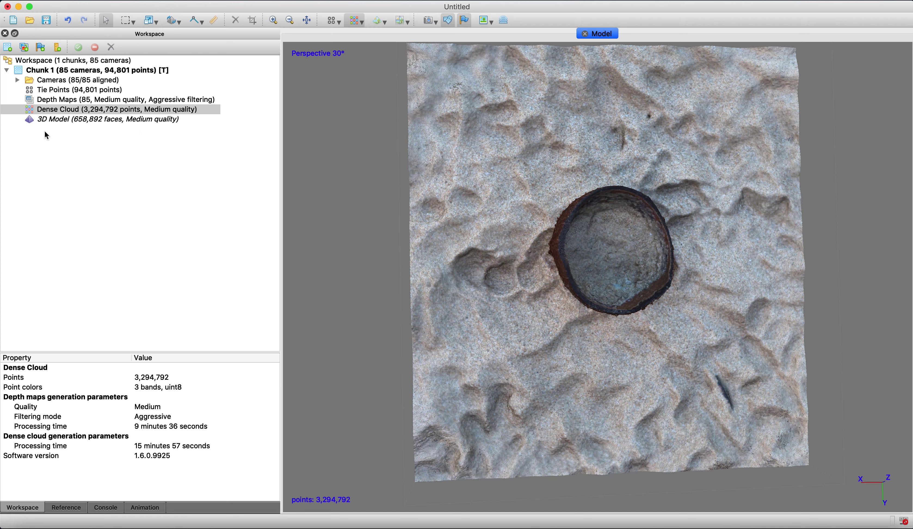
click(34, 72)
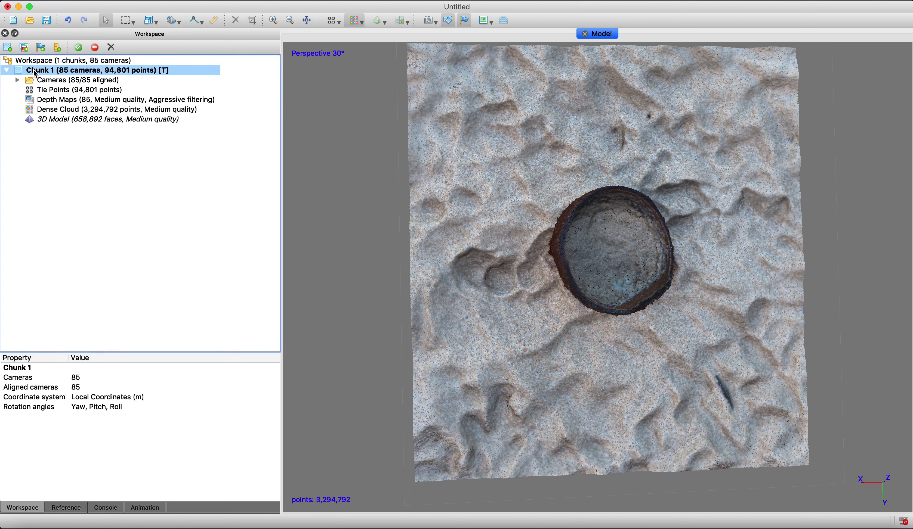
right_click(34, 72)
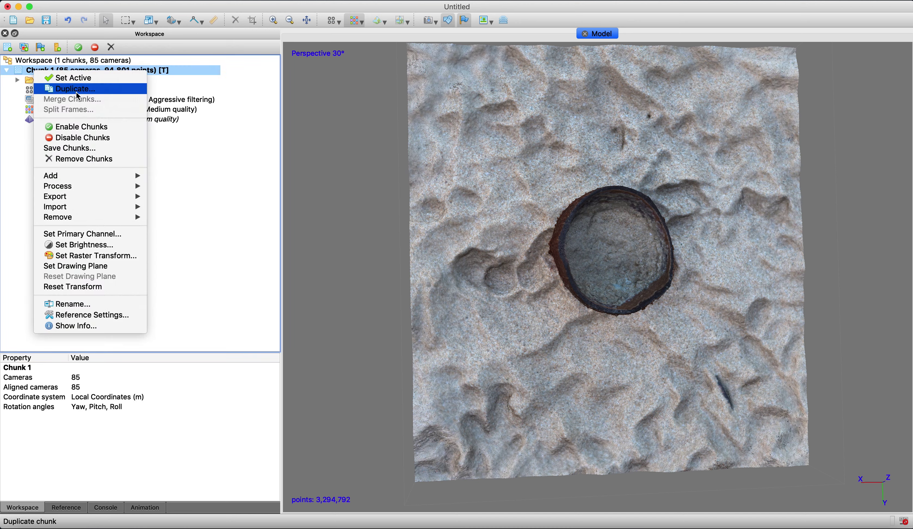
click(191, 147)
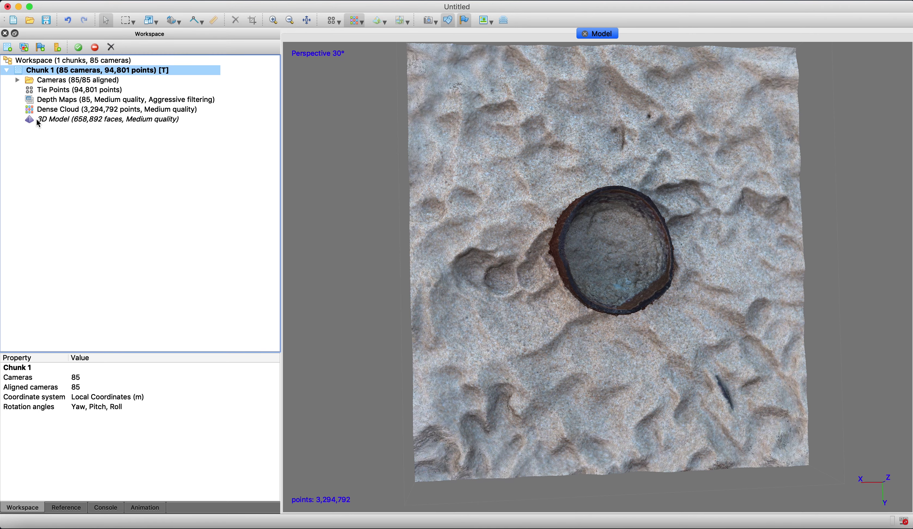
- Display the textured 3D model again and unset it as the chunk's default model
double_click(58, 119)
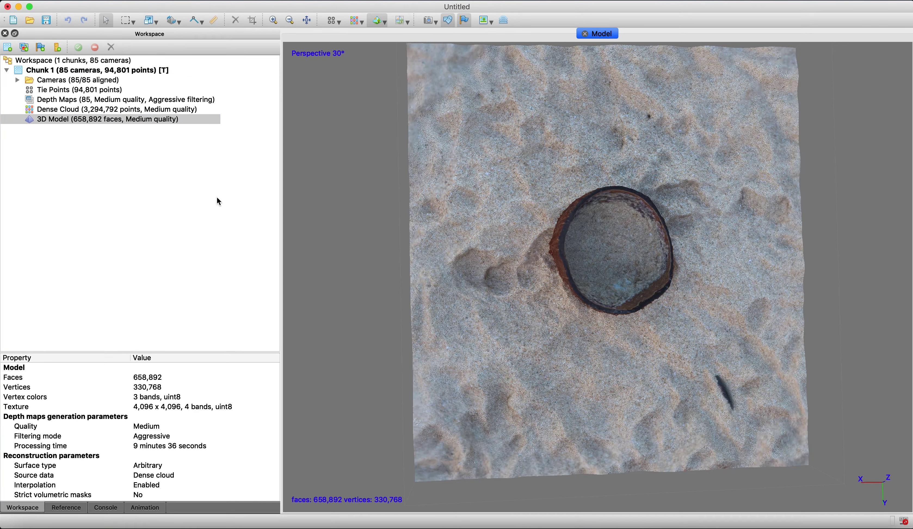
mouse_move(625, 373)
mouse_down()
mouse_move(620, 327)
mouse_move(619, 360)
mouse_up()
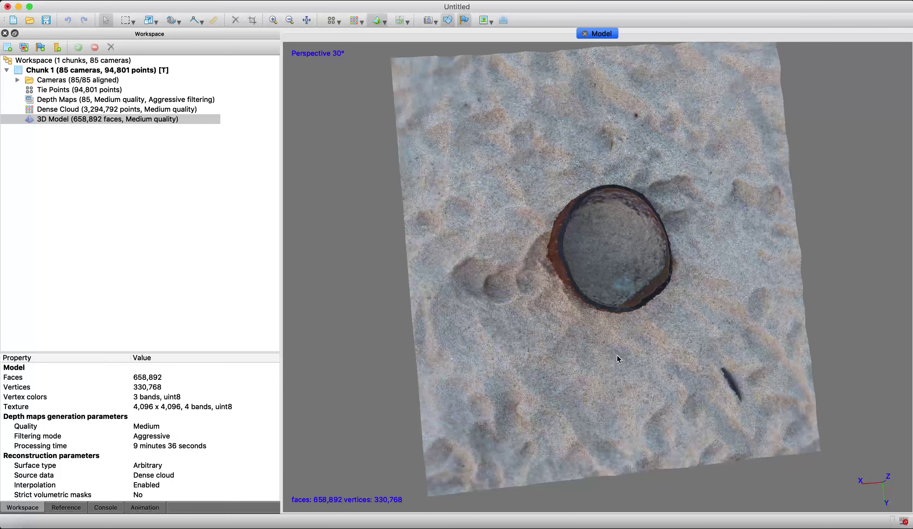
right_click(55, 122)
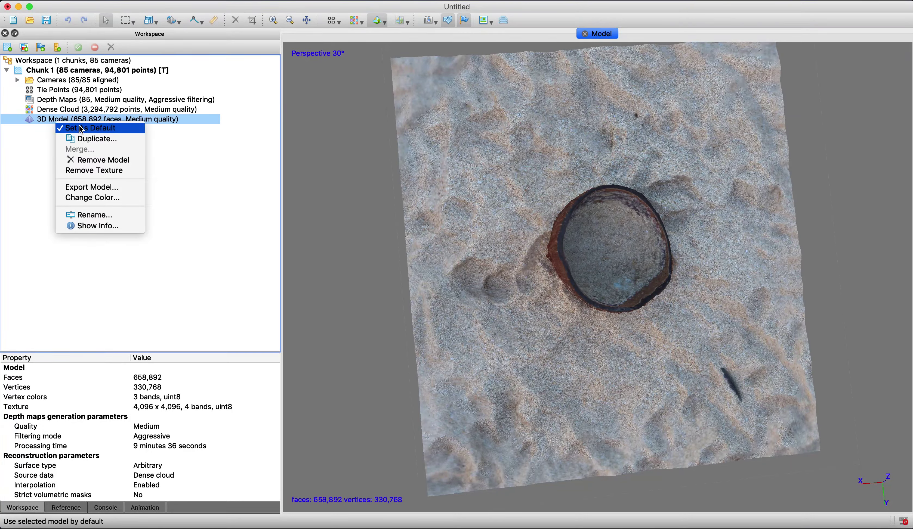
click(55, 124)
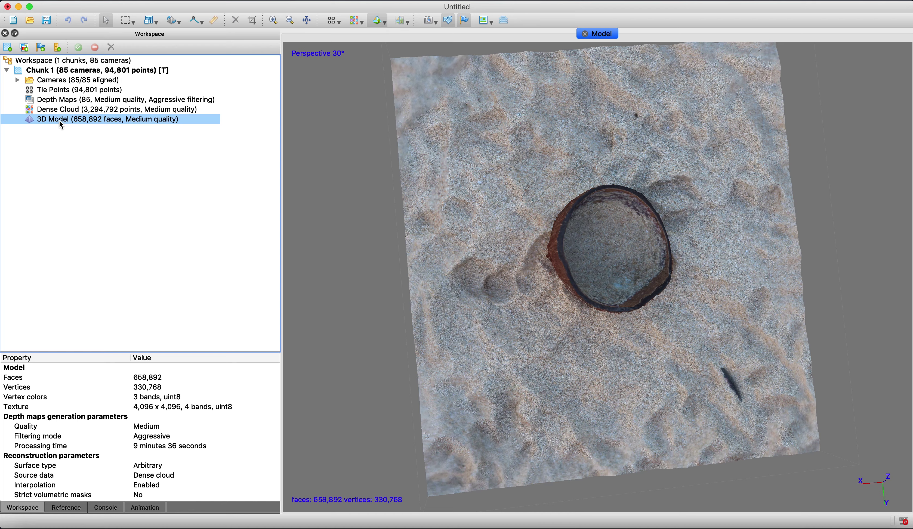
right_click(60, 122)
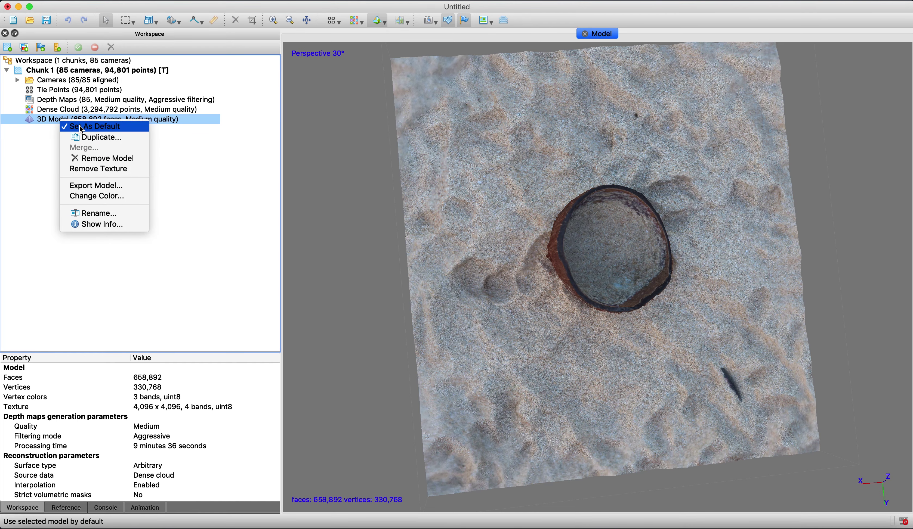
click(81, 127)
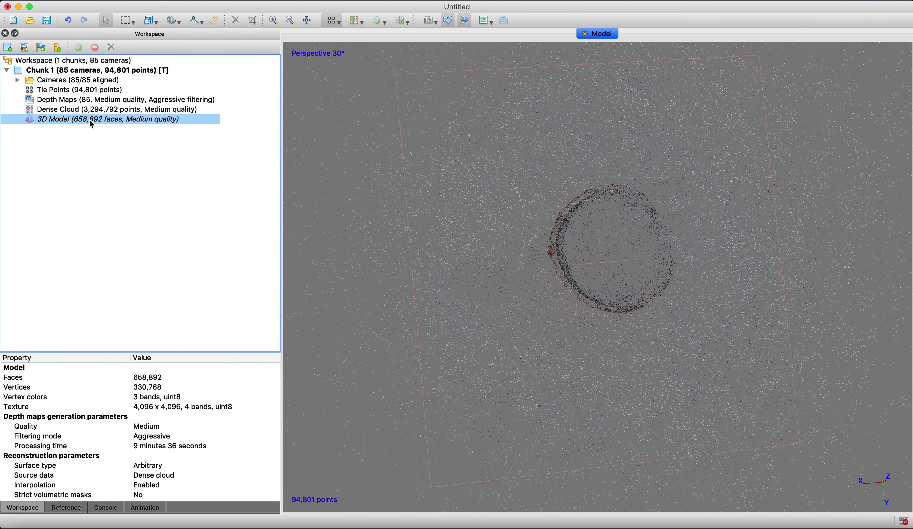
- Start a new mesh build with depth maps as the source data and show its advanced options
click(189, 4)
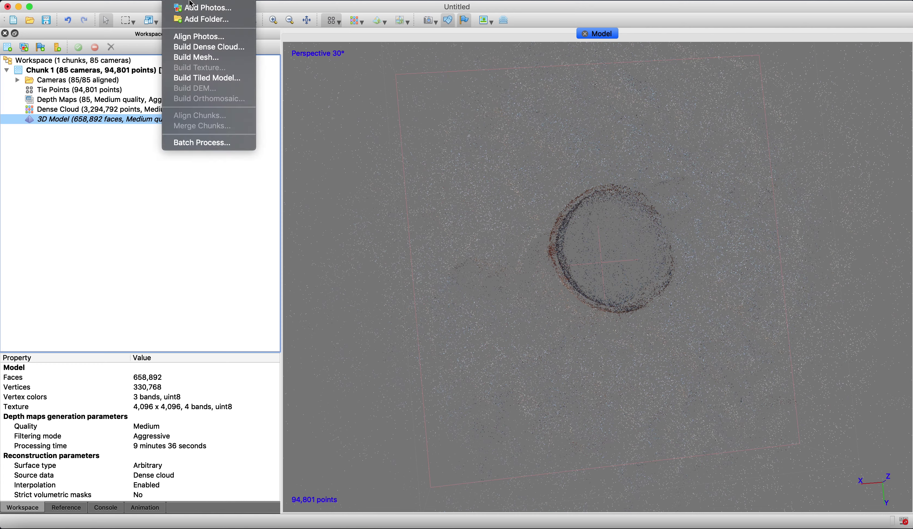
click(200, 59)
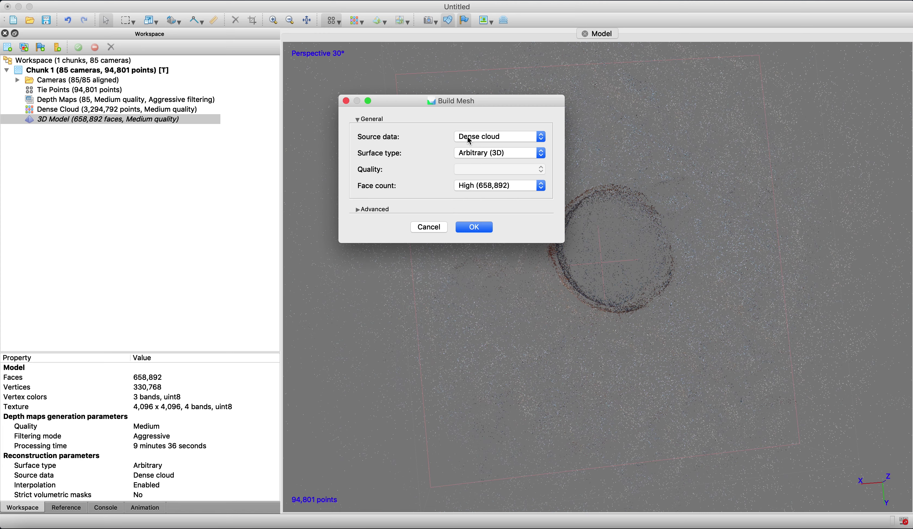
click(469, 140)
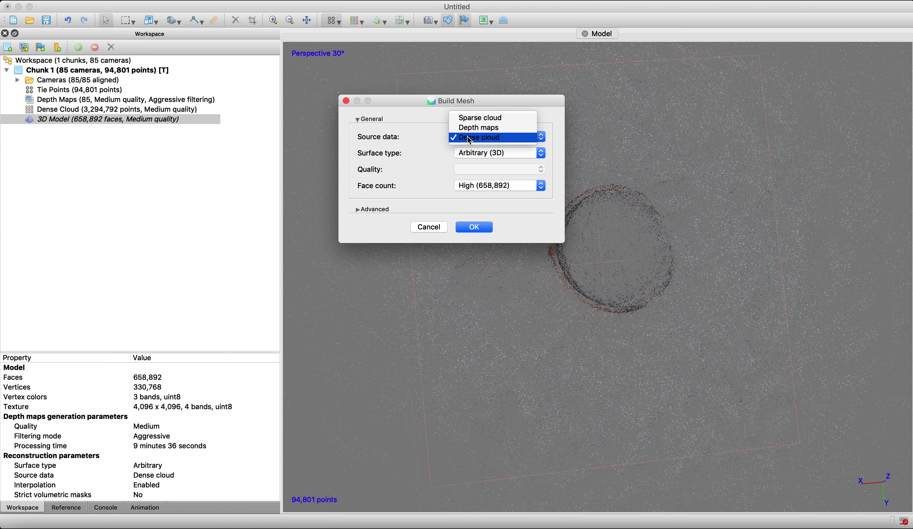
click(483, 128)
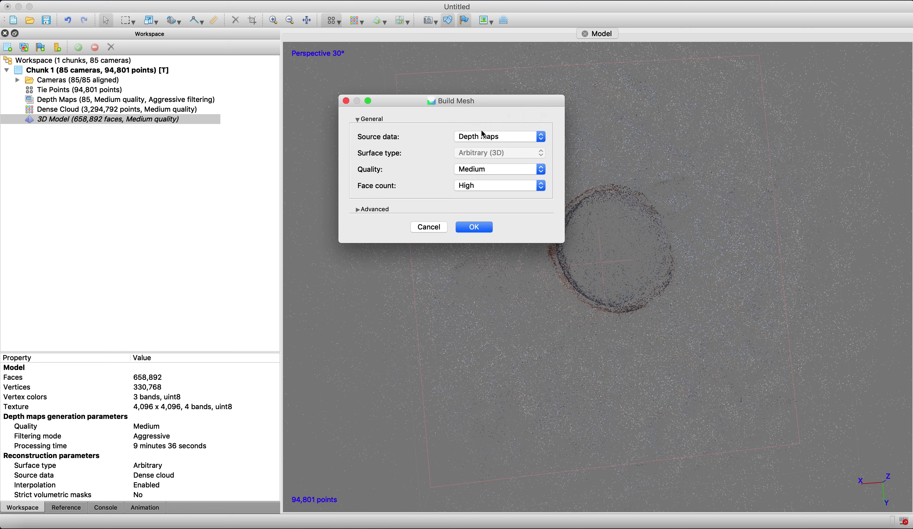
click(358, 210)
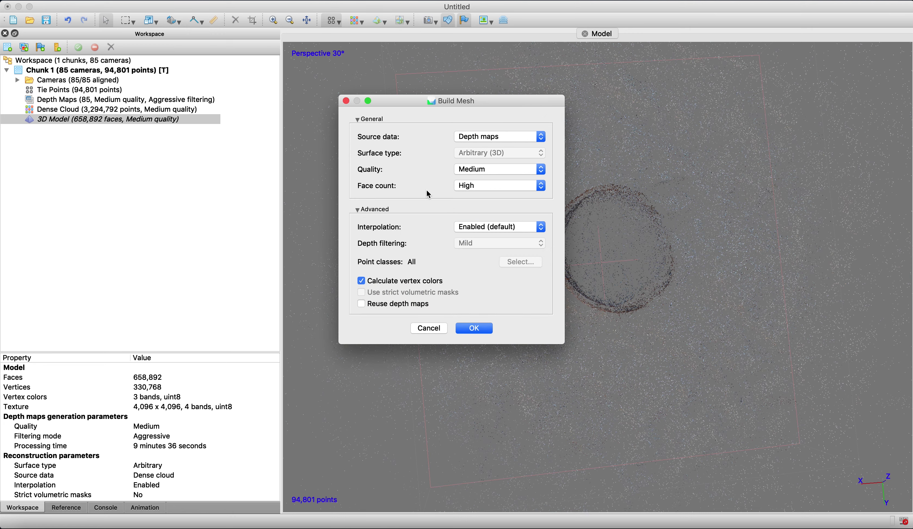
- Set the quality of the depth-map mesh to High
click(483, 173)
click(484, 173)
click(493, 173)
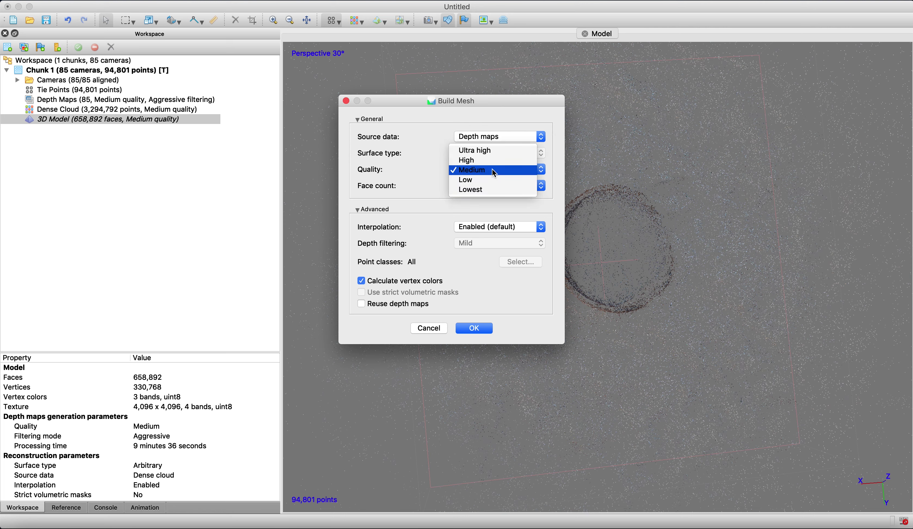
click(471, 160)
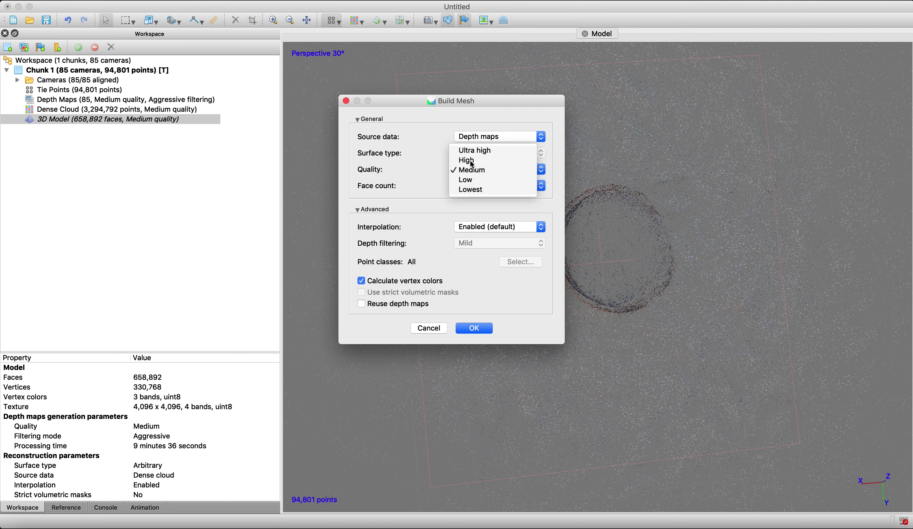